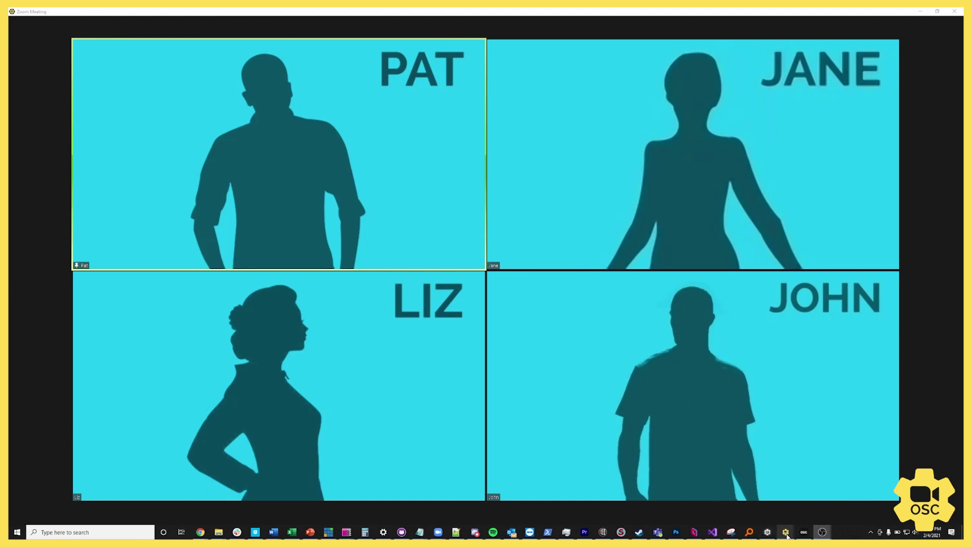
- Bring up the pinned participant's video window and drag it to a new position
mouse_move(786, 531)
left_click(714, 500)
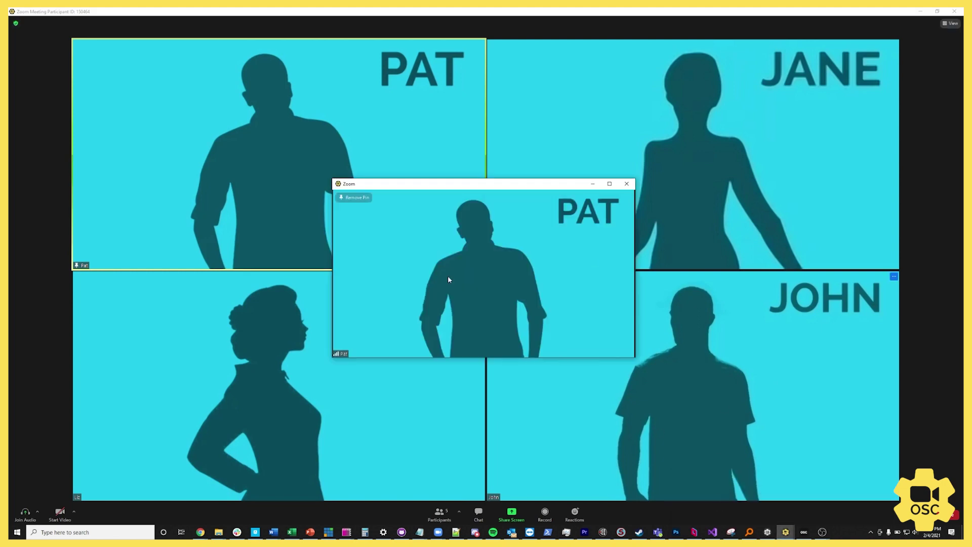
mouse_move(444, 186)
left_mouse_down()
mouse_move(476, 177)
mouse_move(440, 196)
mouse_move(509, 206)
mouse_move(470, 181)
mouse_move(455, 186)
left_mouse_up()
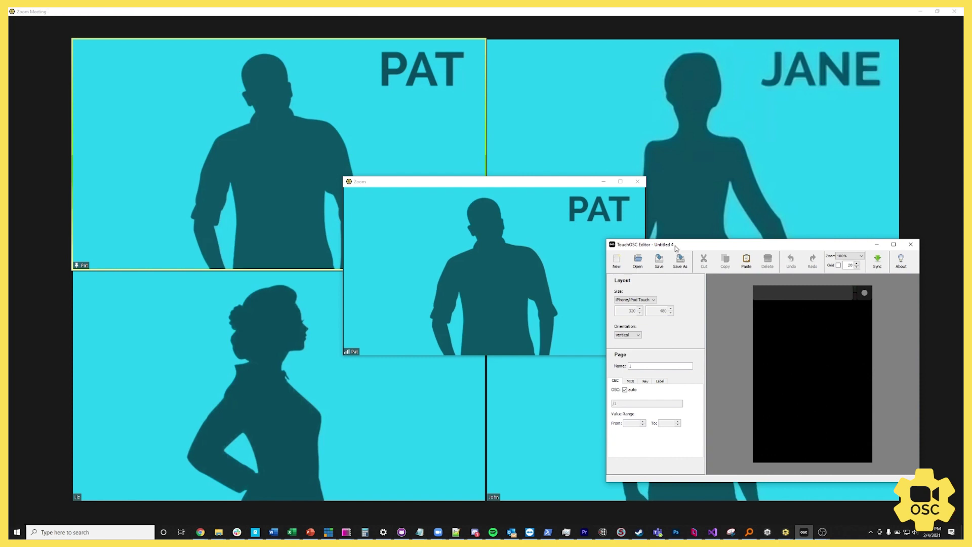
- Maximize the editor, switch the layout to landscape, and add a push button sized 113 by 100
left_click_drag(677, 248, 400, 1)
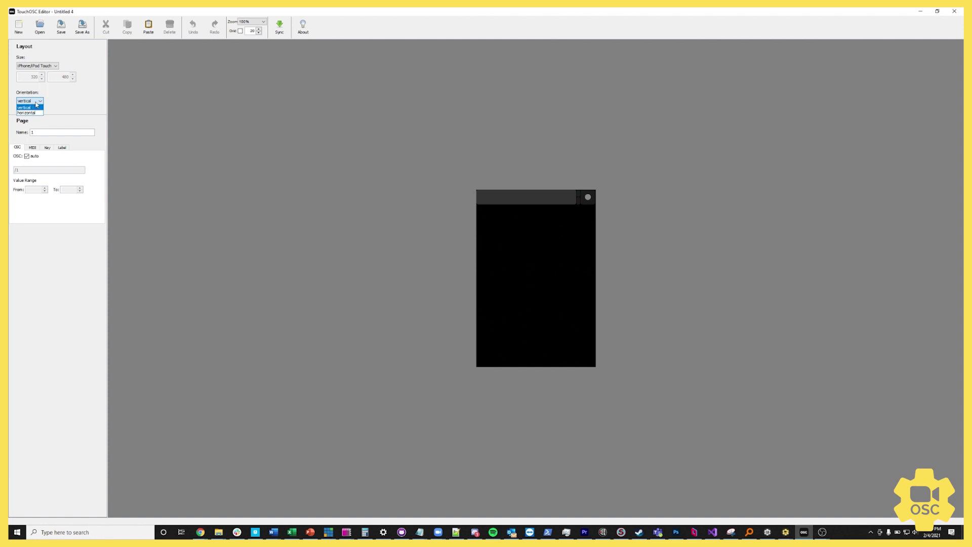
left_click(32, 113)
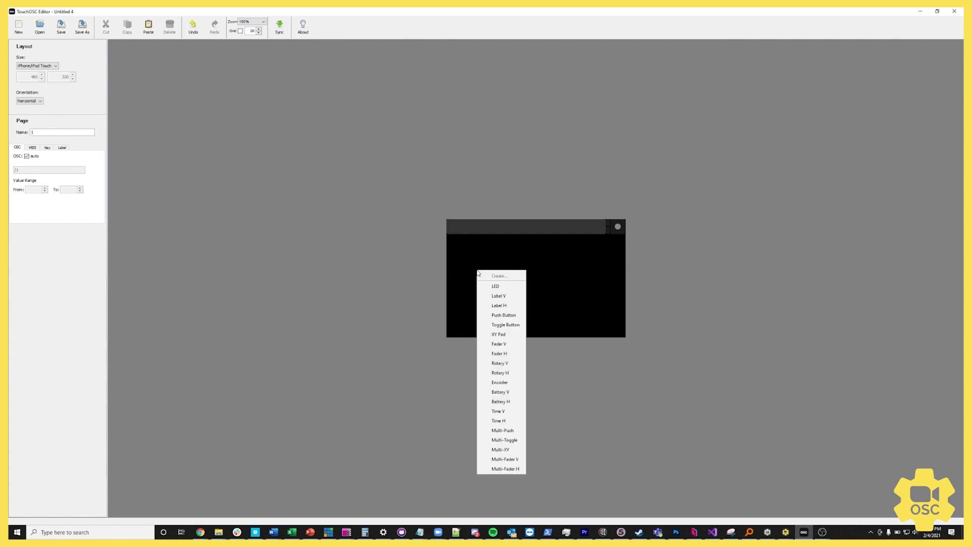
left_click(489, 315)
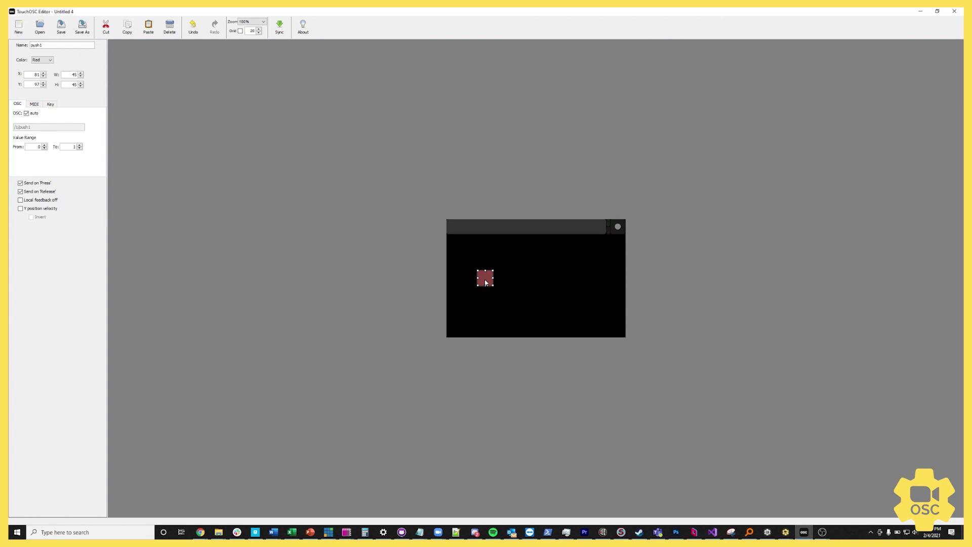
left_click_drag(493, 287, 489, 263)
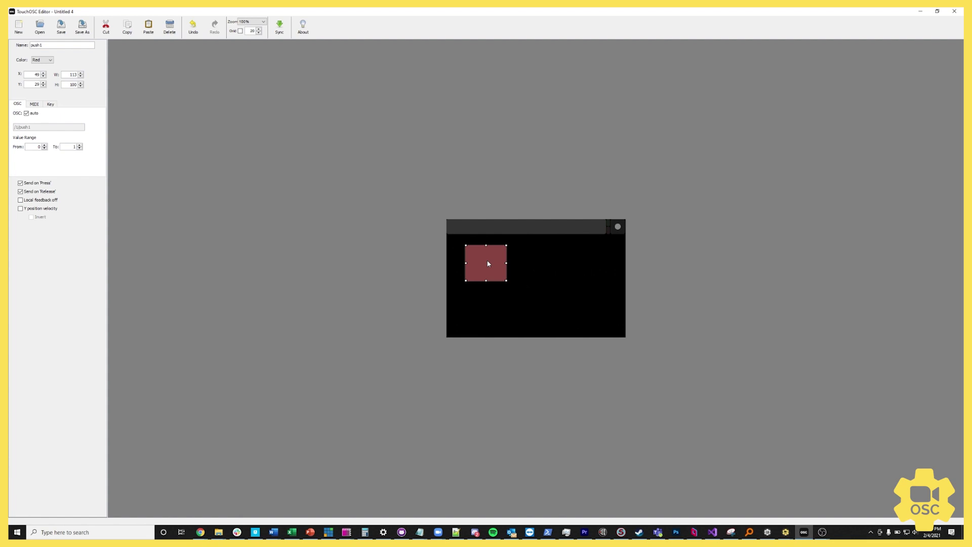
- Paste three copies of the button and arrange all four into a two-by-two grid
key("ctrl+v")
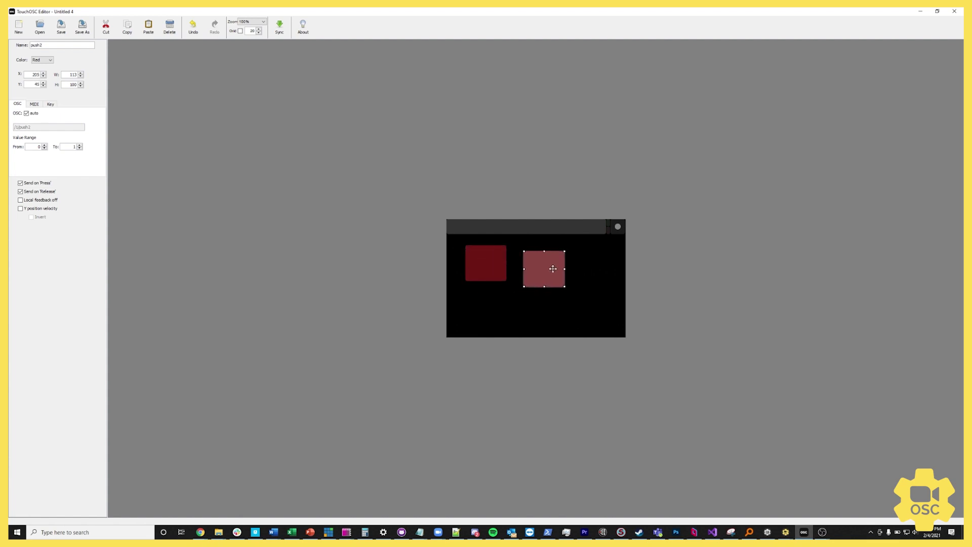
left_click_drag(552, 266, 552, 265)
key("ctrl+v")
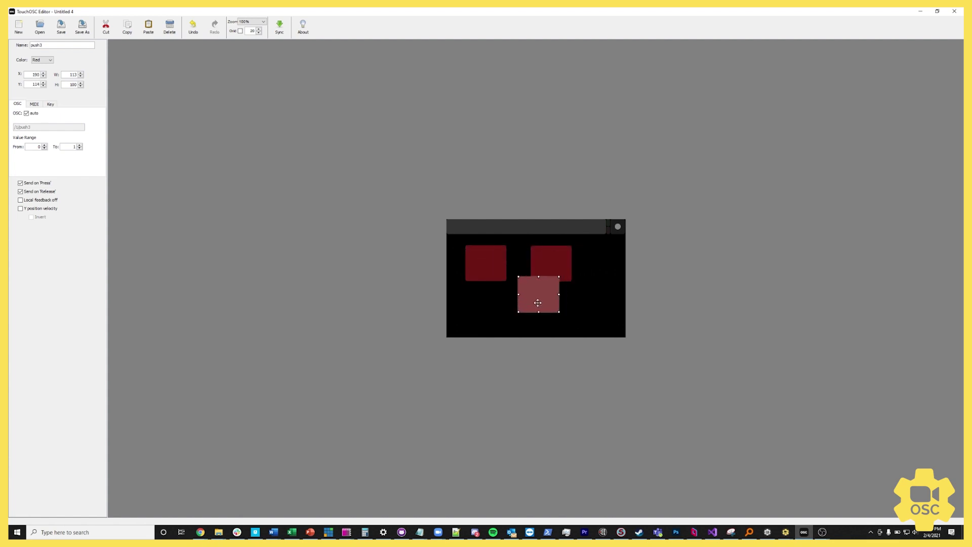
left_click_drag(539, 303, 487, 320)
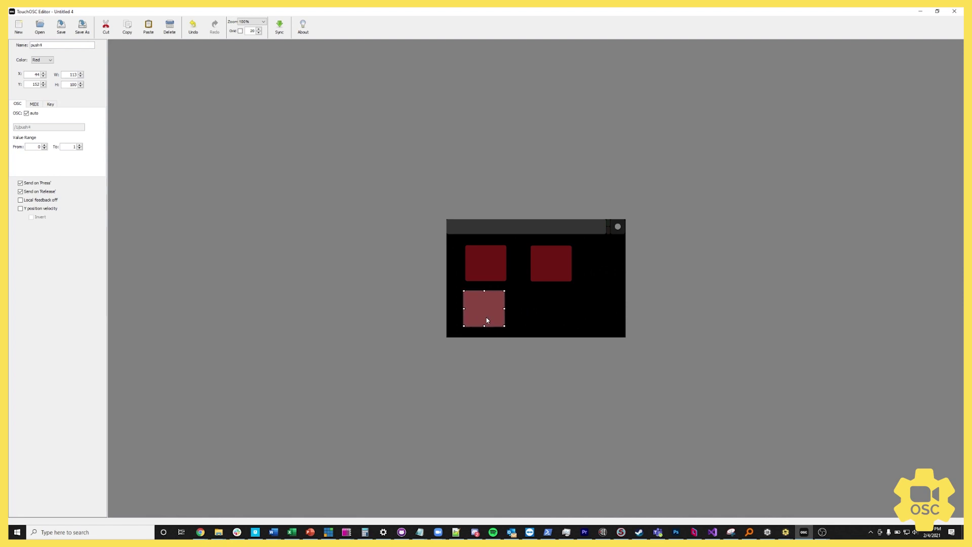
key("ctrl+v")
left_click_drag(551, 317, 557, 317)
- Move push2 into the top-right corner and push4 into the bottom-right corner
left_click(574, 268)
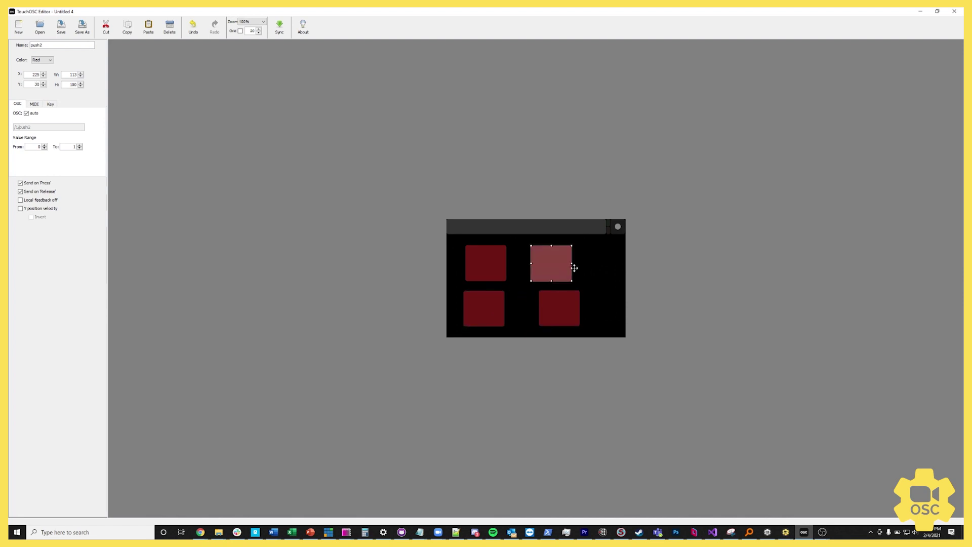
left_click_drag(574, 267, 602, 264)
left_click(569, 309)
left_click_drag(569, 308, 598, 243)
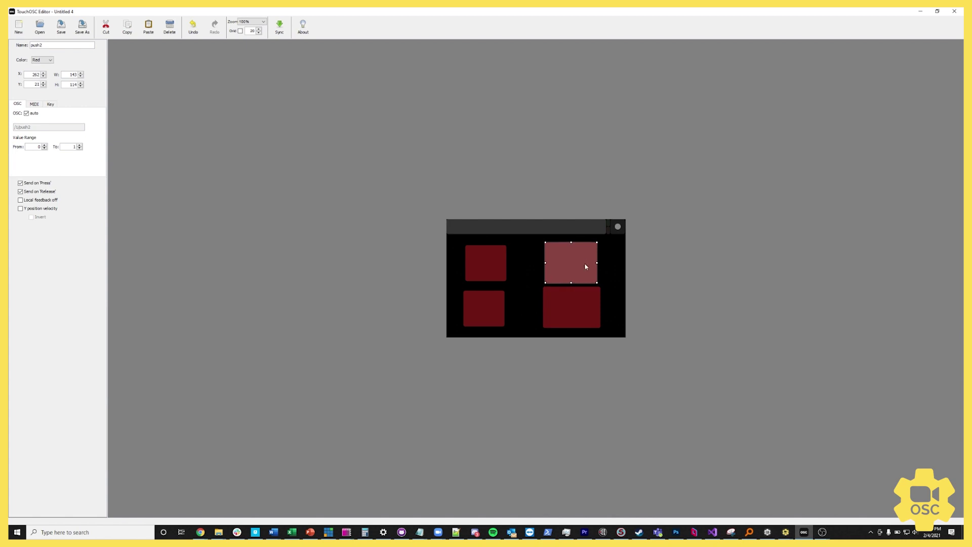
right_click(524, 264)
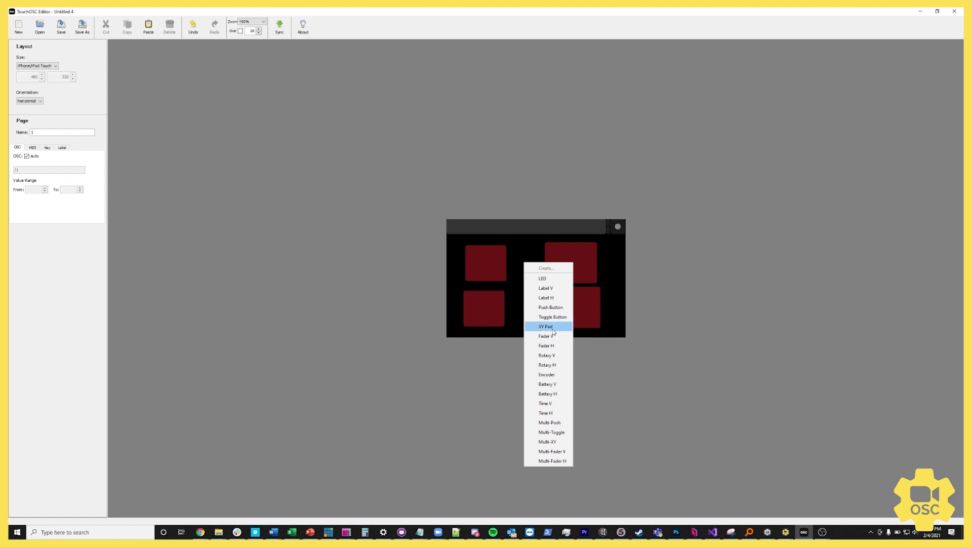
left_click(496, 274)
left_click_drag(496, 274, 521, 274)
left_click_drag(491, 309, 517, 314)
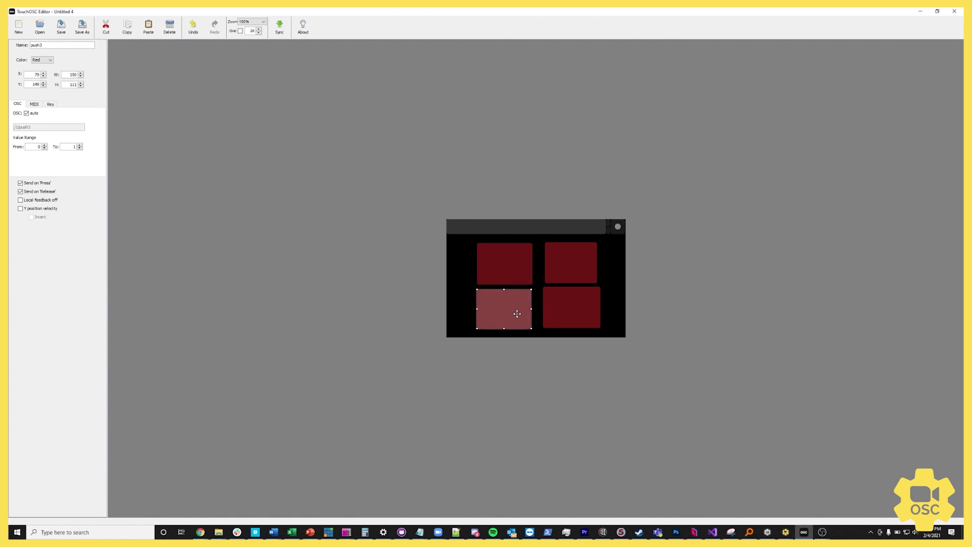
left_click(569, 303)
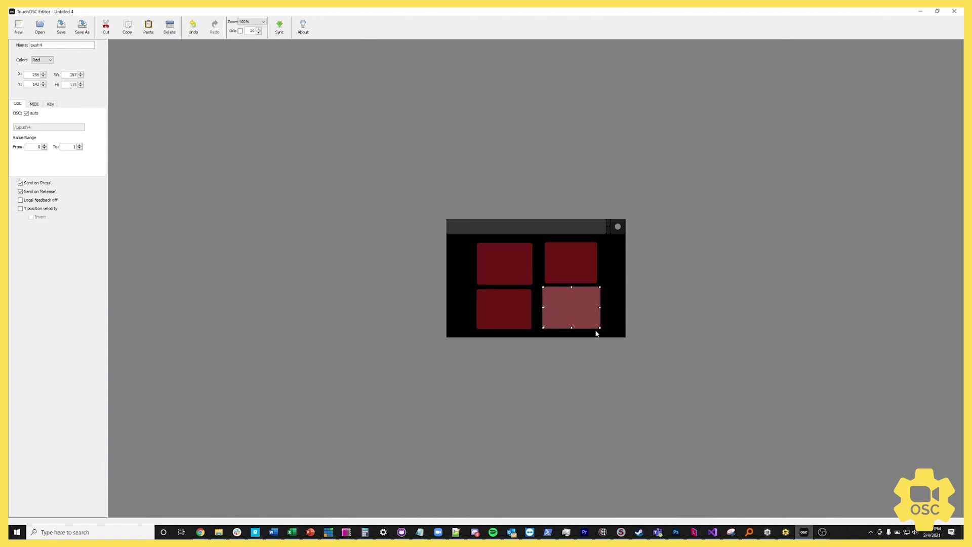
left_click_drag(601, 328, 577, 317)
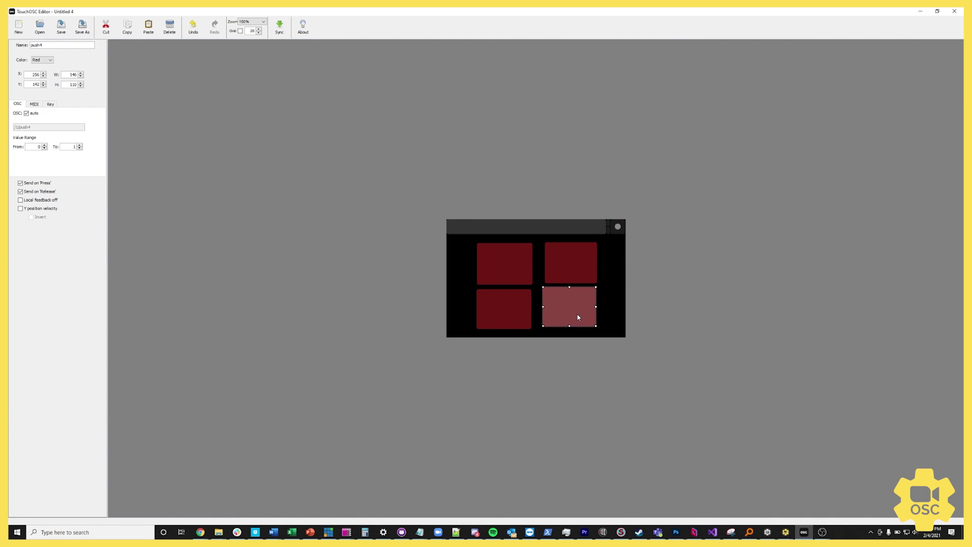
left_click(561, 276)
left_click_drag(562, 276, 560, 274)
left_click(607, 311)
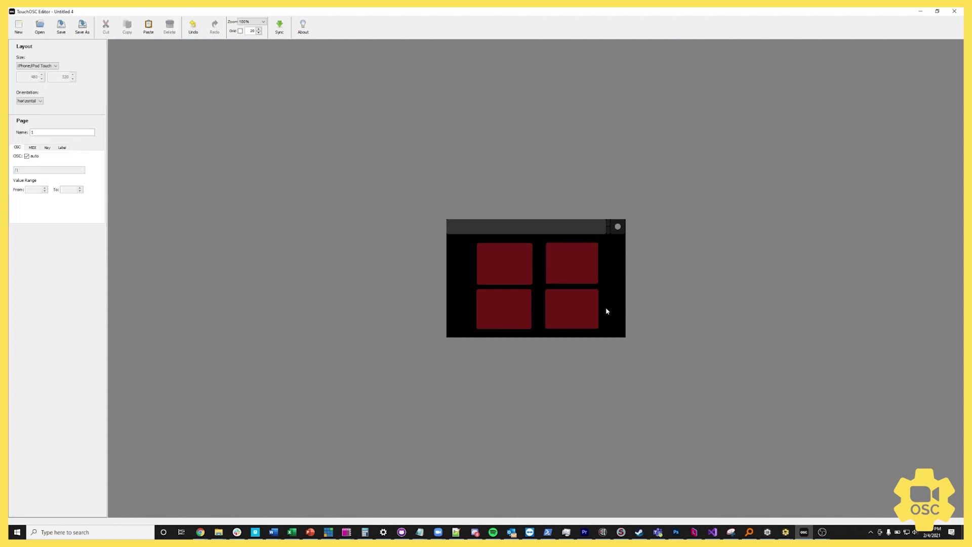
left_click(512, 317)
left_click(503, 274)
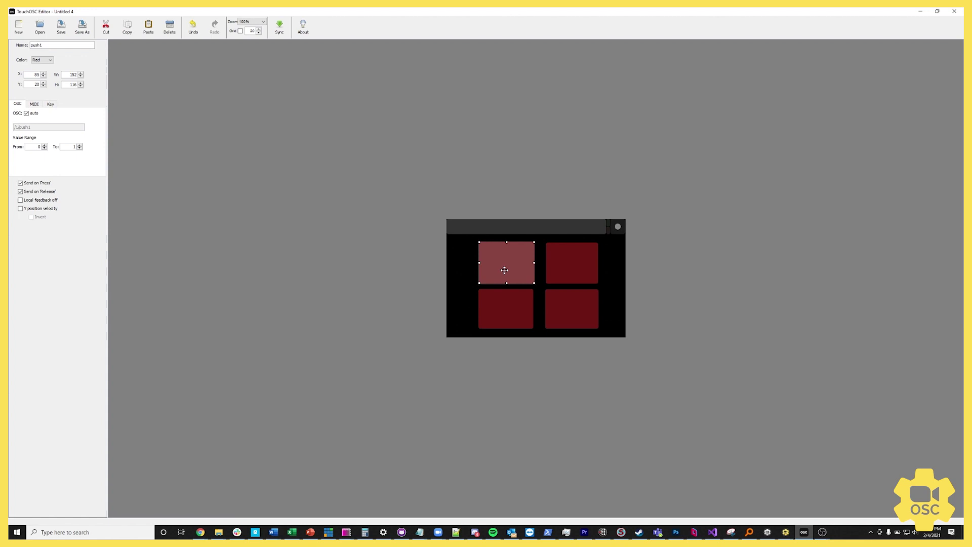
left_click_drag(504, 268, 505, 267)
left_click(569, 312)
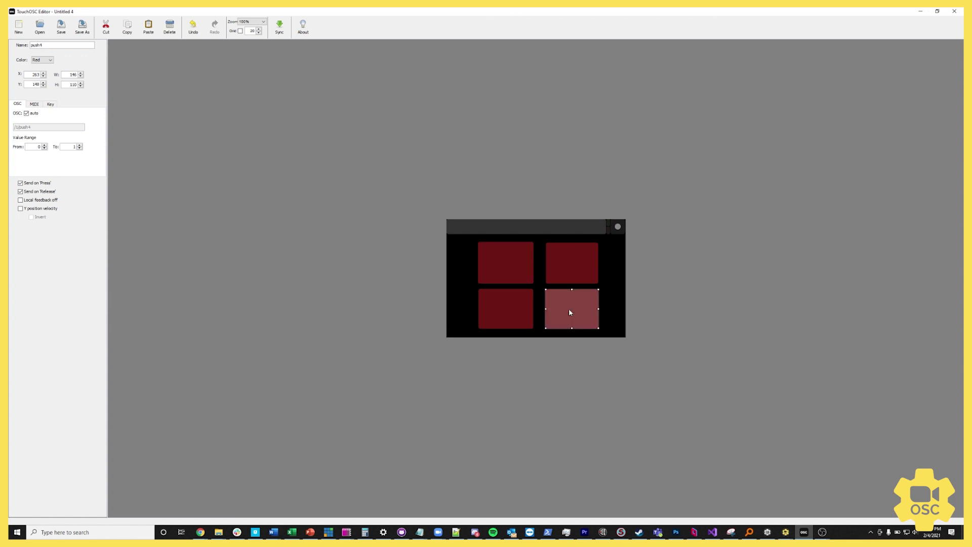
left_click(616, 281)
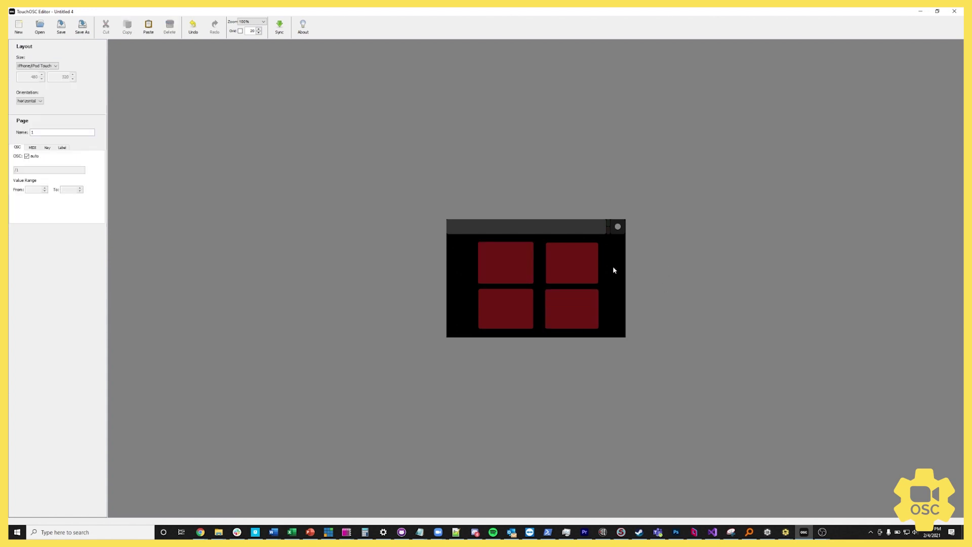
left_click(513, 274)
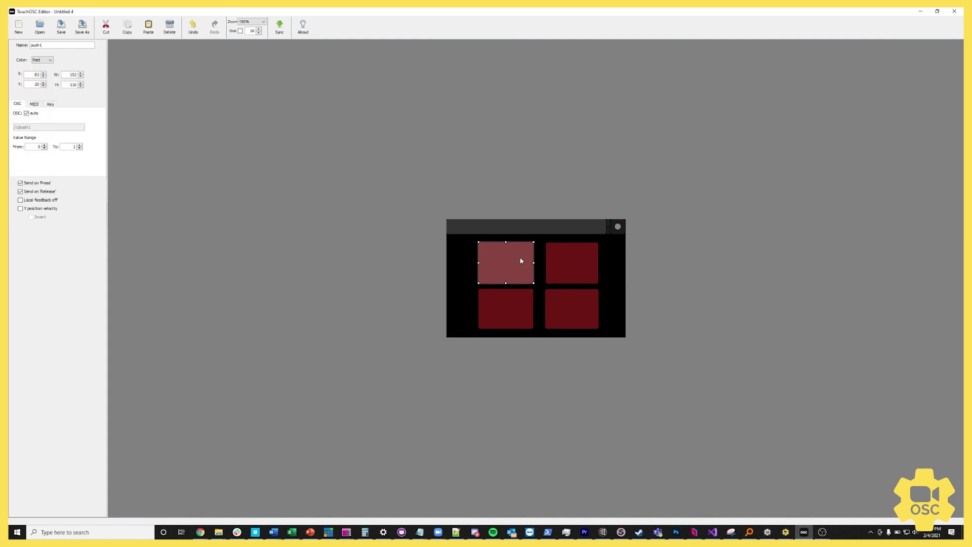
left_click(574, 260)
left_click(578, 320)
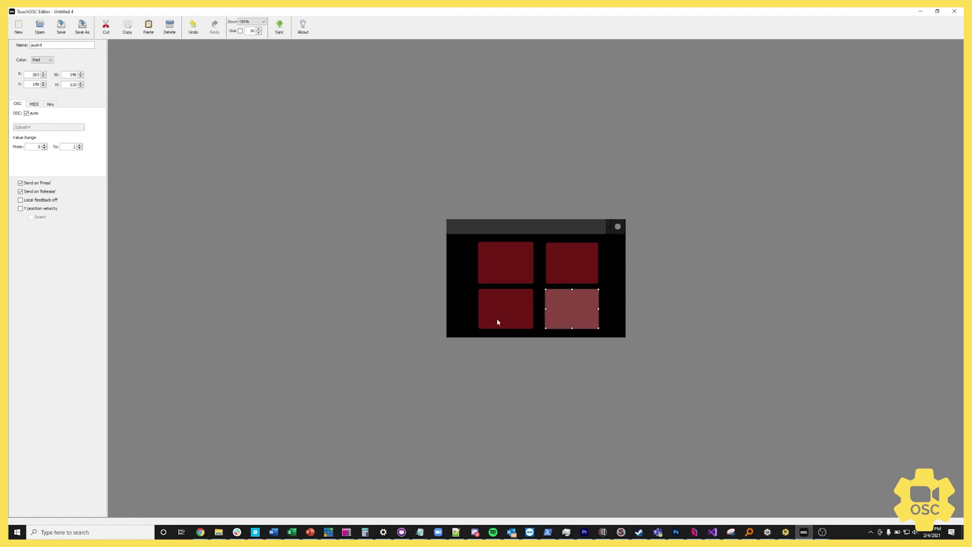
left_click(508, 315)
left_click(505, 273)
left_click(562, 271)
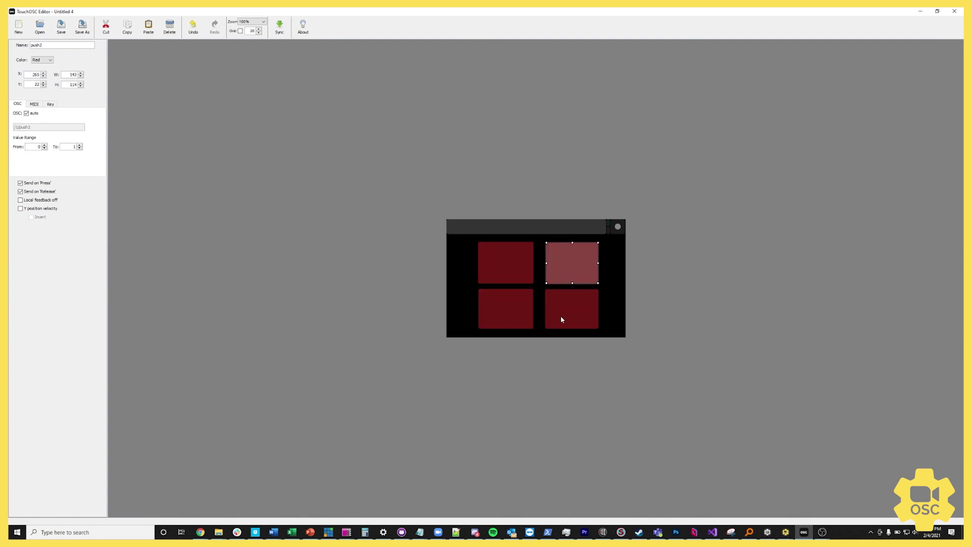
left_click(552, 323)
left_click(491, 314)
left_click(498, 268)
left_click(579, 277)
left_click(507, 277)
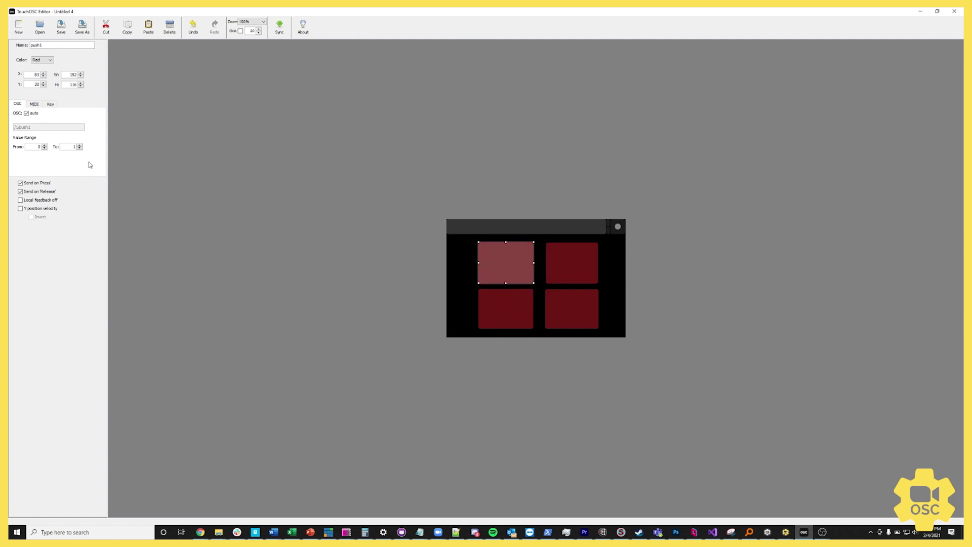
- Give push1 the custom address /zoom/galIndex/pin2, send on press only, with range To set to 0
left_click(27, 114)
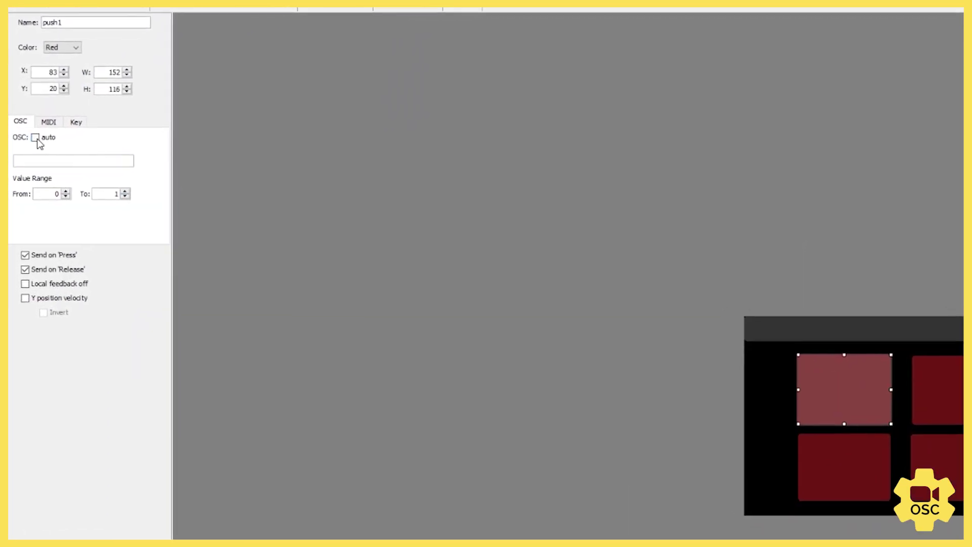
left_click(42, 169)
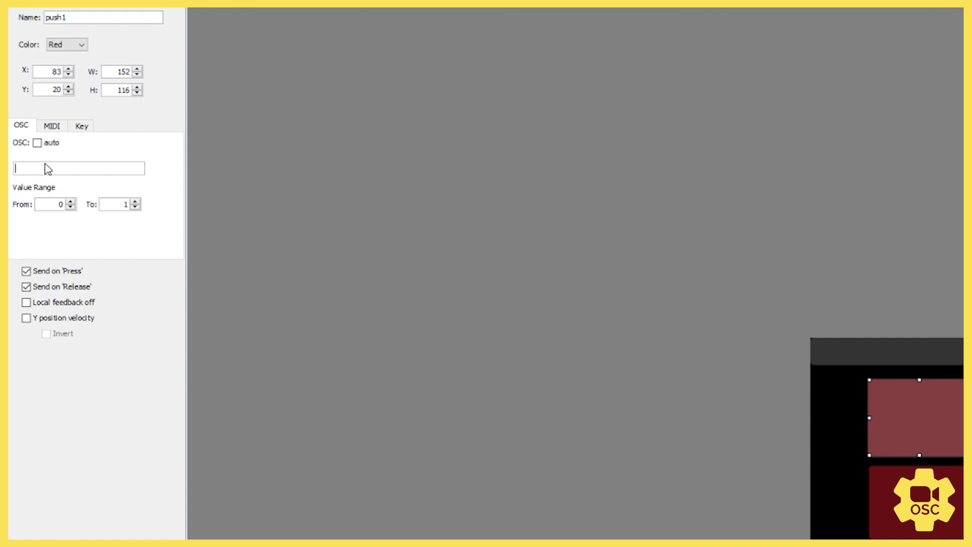
type("/zoom/galIndex/pin2")
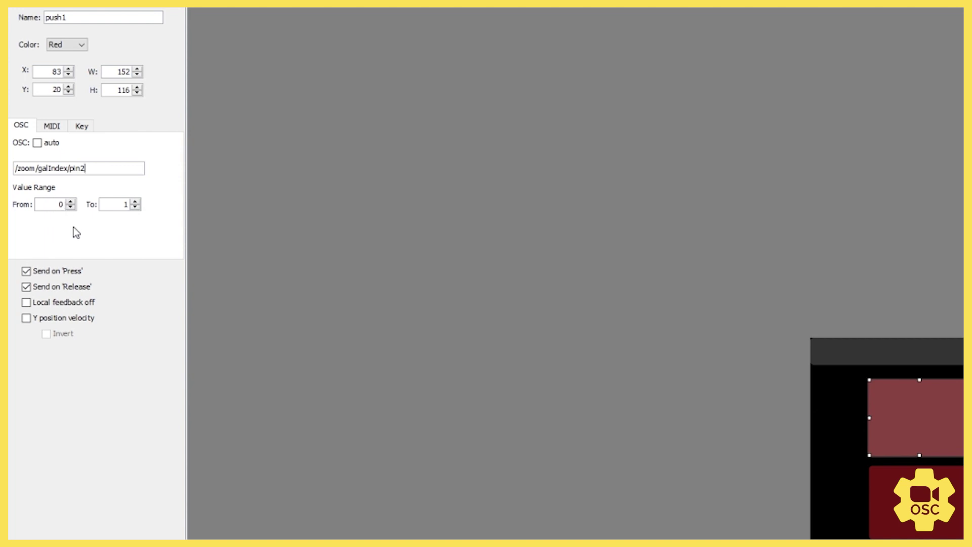
left_click(26, 287)
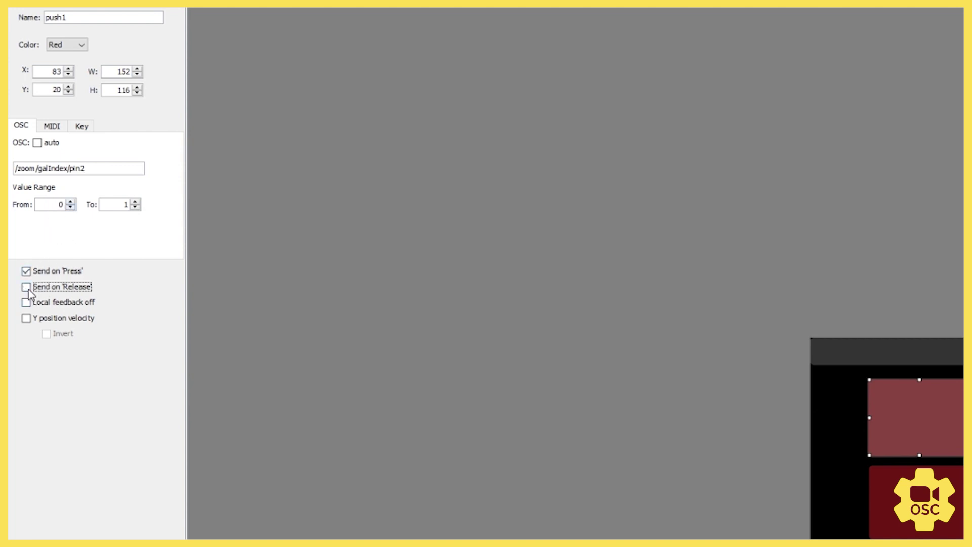
double_click(126, 205)
type("0")
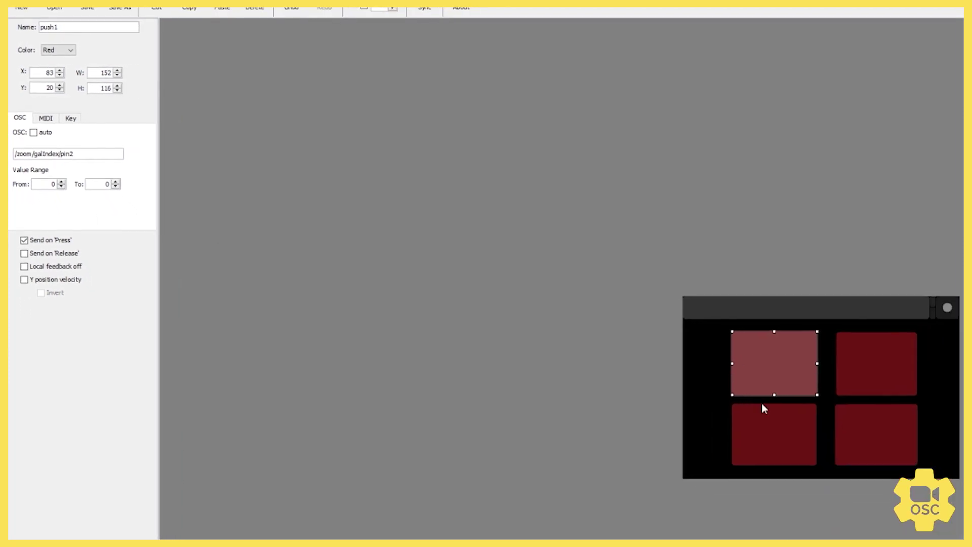
- Give push2 the address /zoom/galIndex/pin2, value 1, and no sending on release
left_click(881, 370)
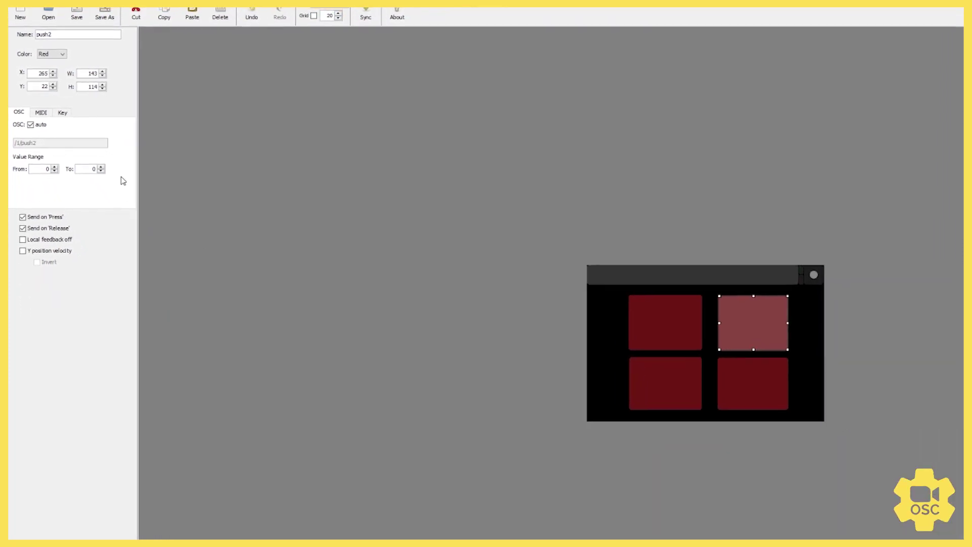
left_click(34, 132)
left_click(28, 117)
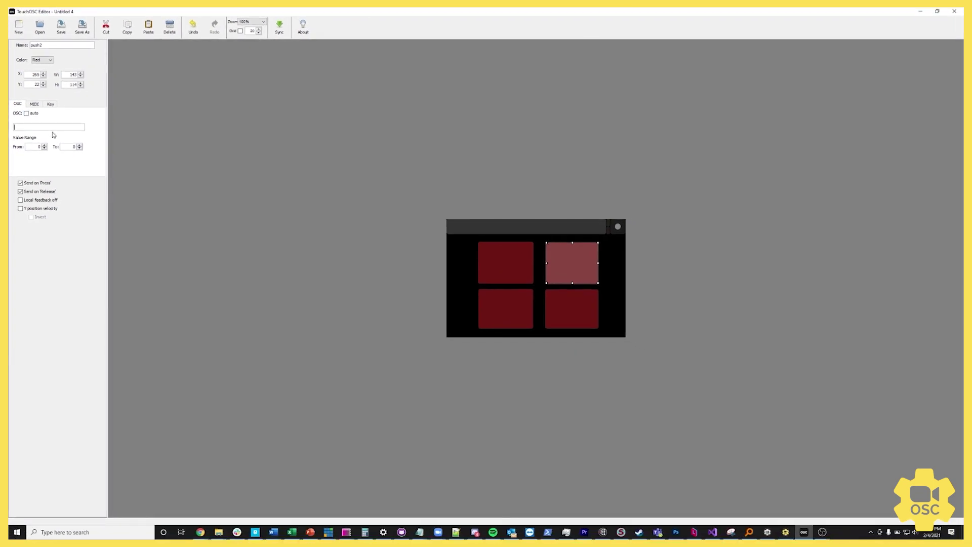
type("/zoom/galIndex/pin2")
left_click(80, 145)
left_click(35, 192)
- Clear push3's automatic address, set its value to 2, and stop it sending on release
left_click(484, 306)
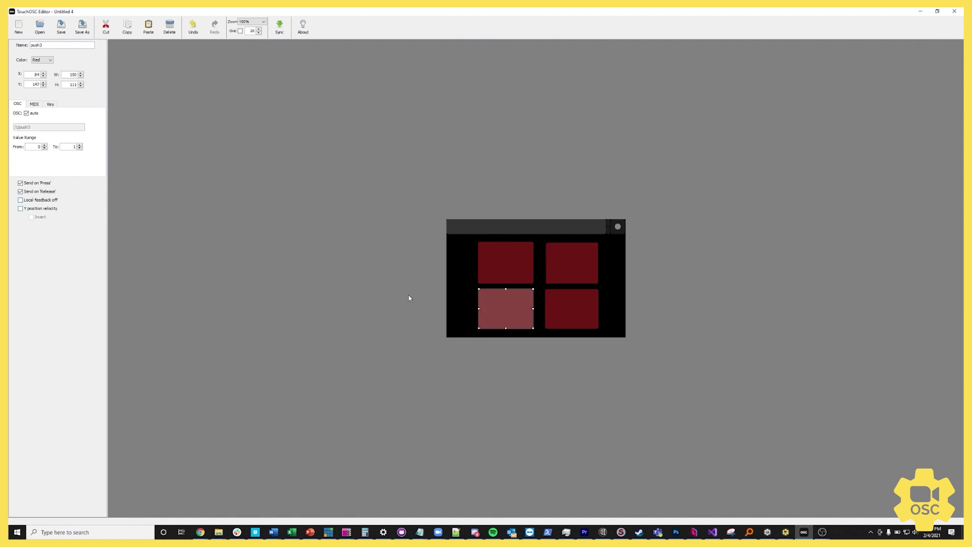
left_click(34, 128)
left_click(79, 145)
left_click(36, 192)
- Turn off auto addressing for push4, enter its /zoom/ address, set value 3, then deselect
left_click(569, 325)
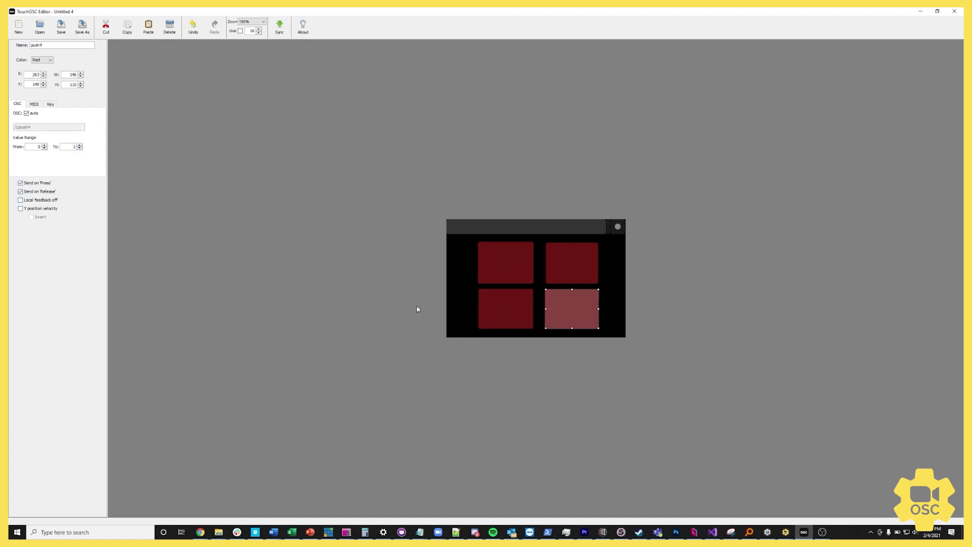
left_click(28, 114)
type("/zoom/gaiIndex/")
left_click(80, 145)
left_click(79, 145)
left_click(341, 261)
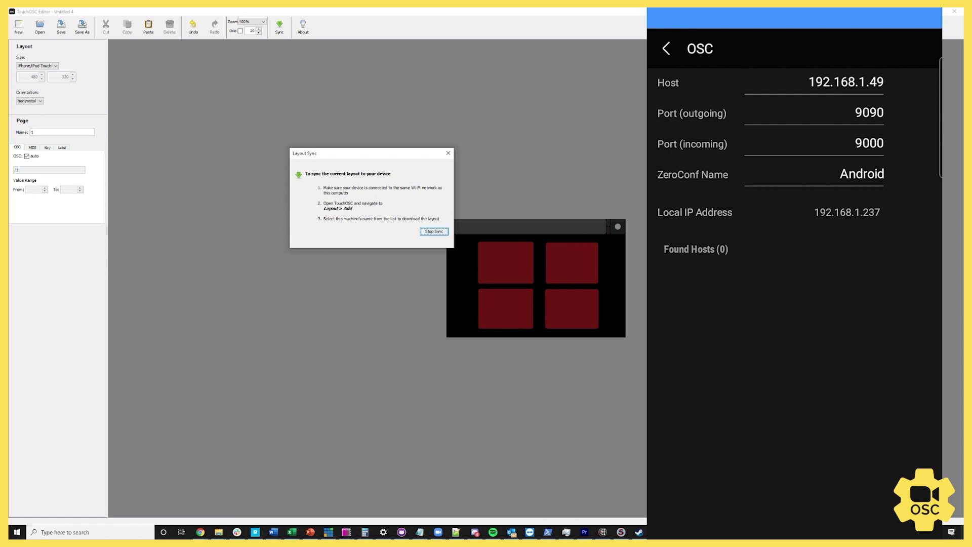
- Check ZoomOSC's Settings page shows receiving port 9090, then return to the TouchOSC Editor
key("alt+Tab")
left_click(122, 308)
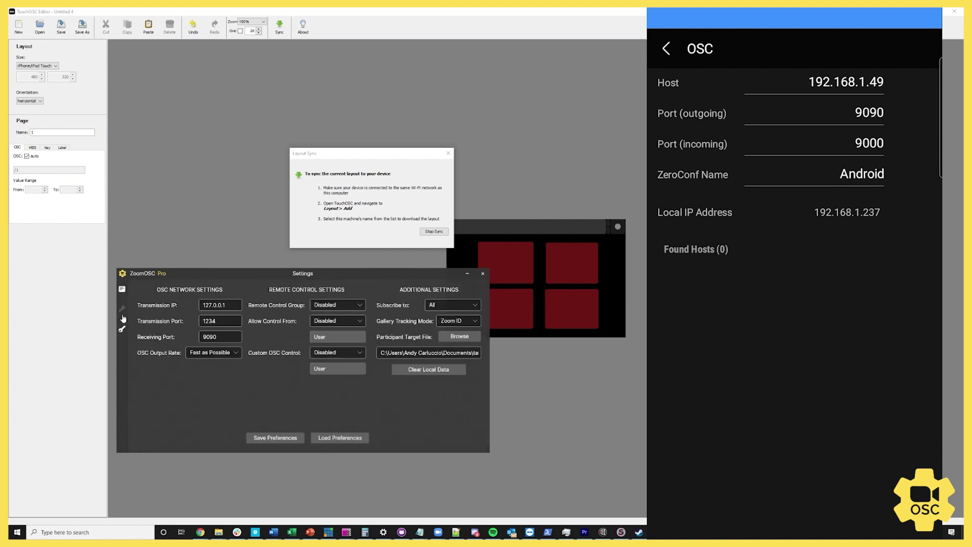
left_click(218, 336)
left_click(358, 171)
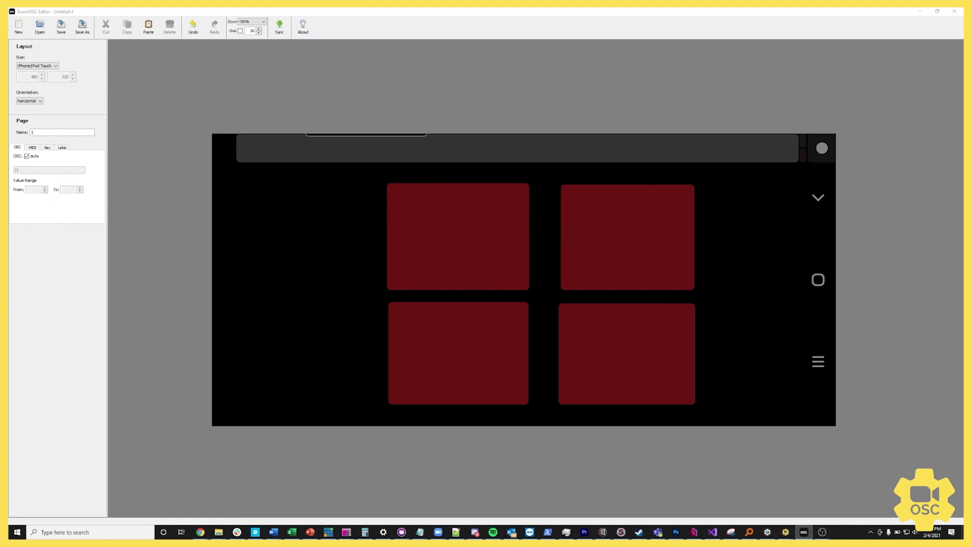
- Minimize the editor and nudge the pinned Zoom video window slightly down-right
left_click(922, 12)
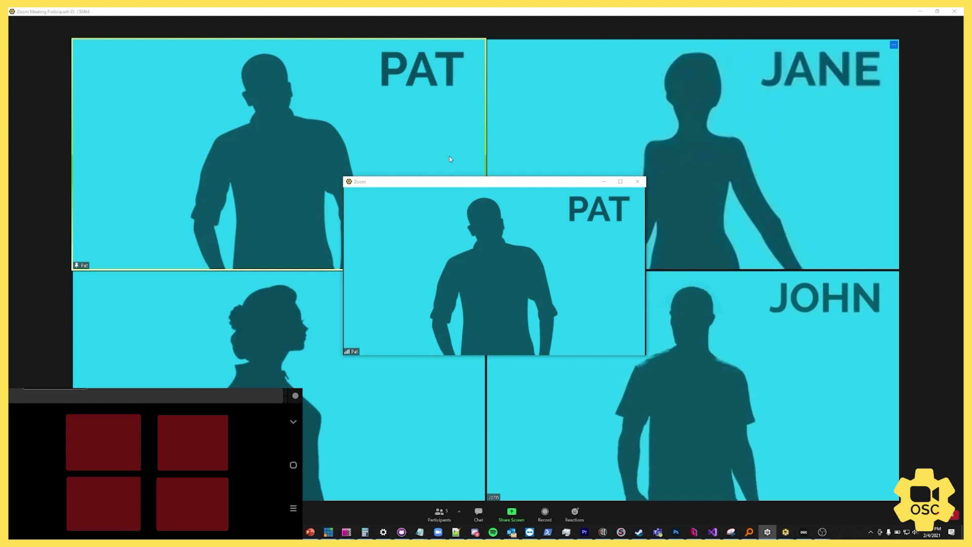
left_click_drag(468, 186, 469, 188)
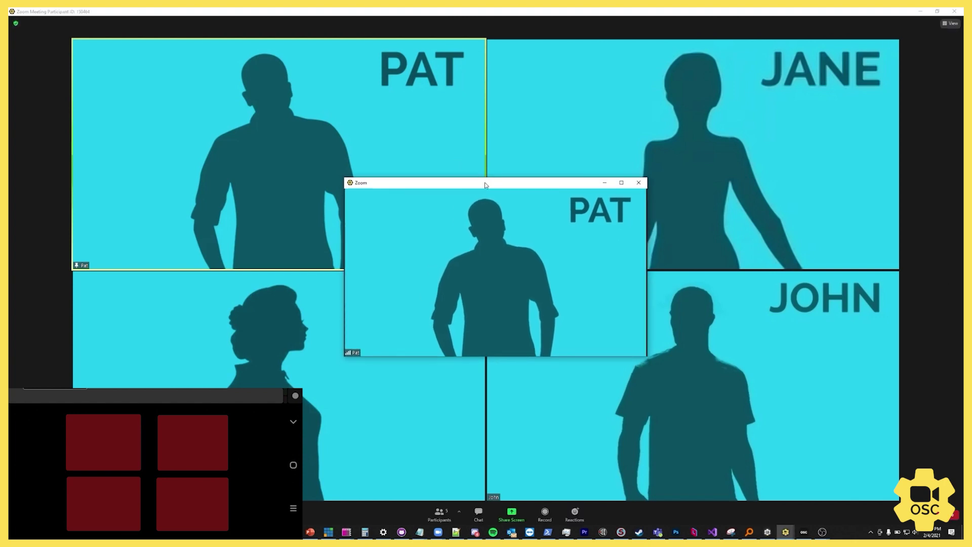